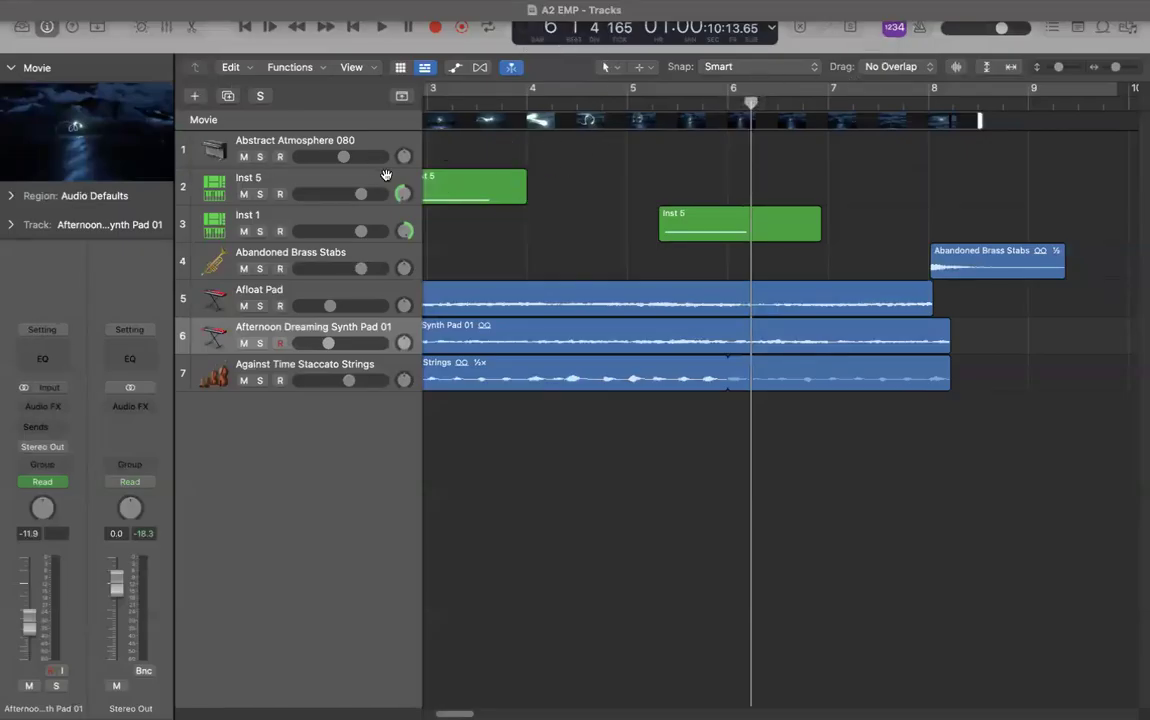
Step: Scroll the arrangement left so bar 1 shows beside the movie track
scroll(655, 199, "left", 5)
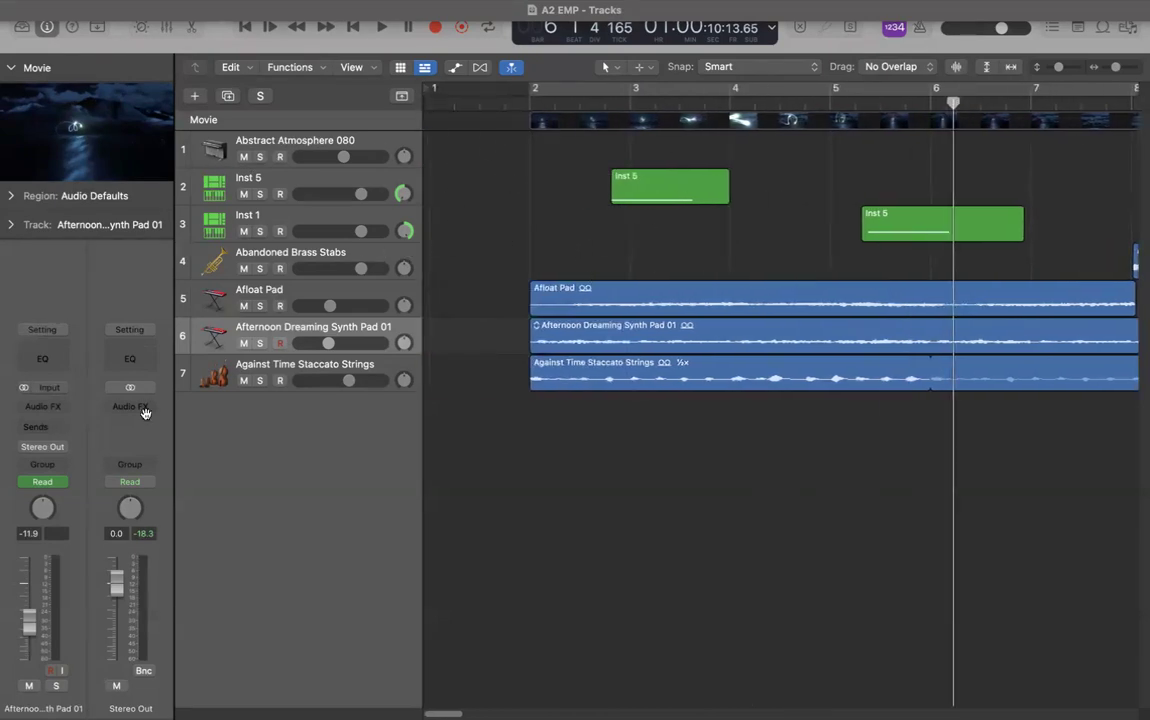
Step: Solo Afternoon Dreaming Synth Pad 01 and play it against the movie from bar 2
left_click(529, 101)
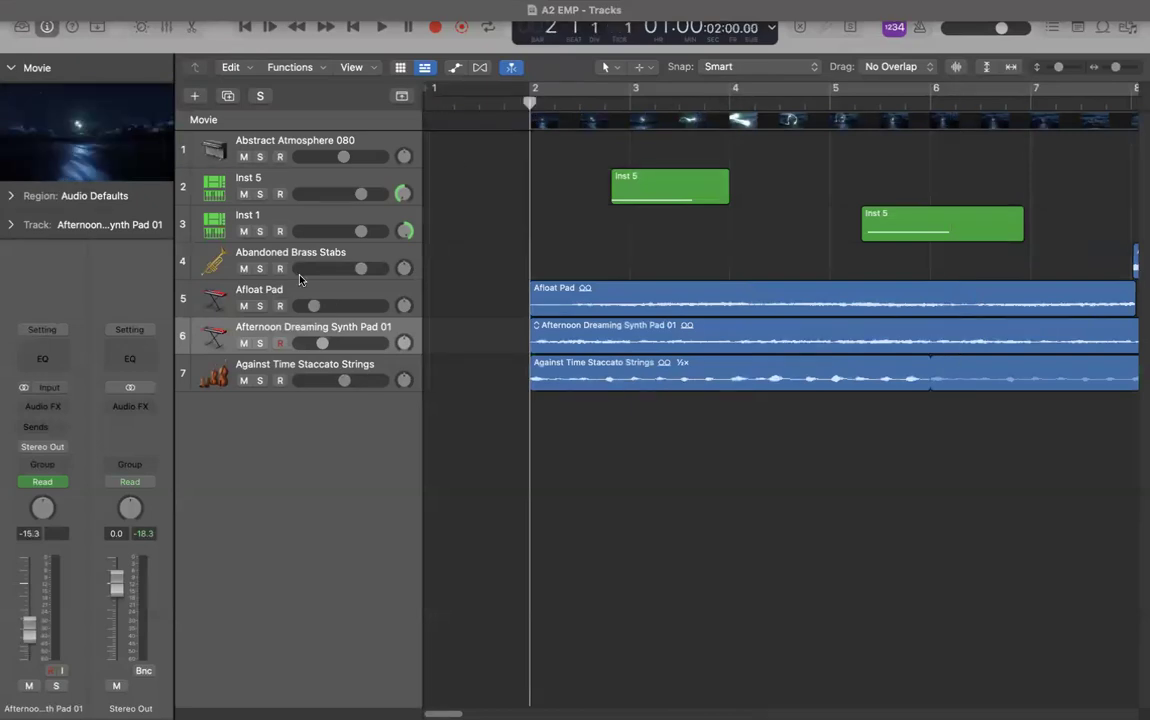
left_click(261, 342)
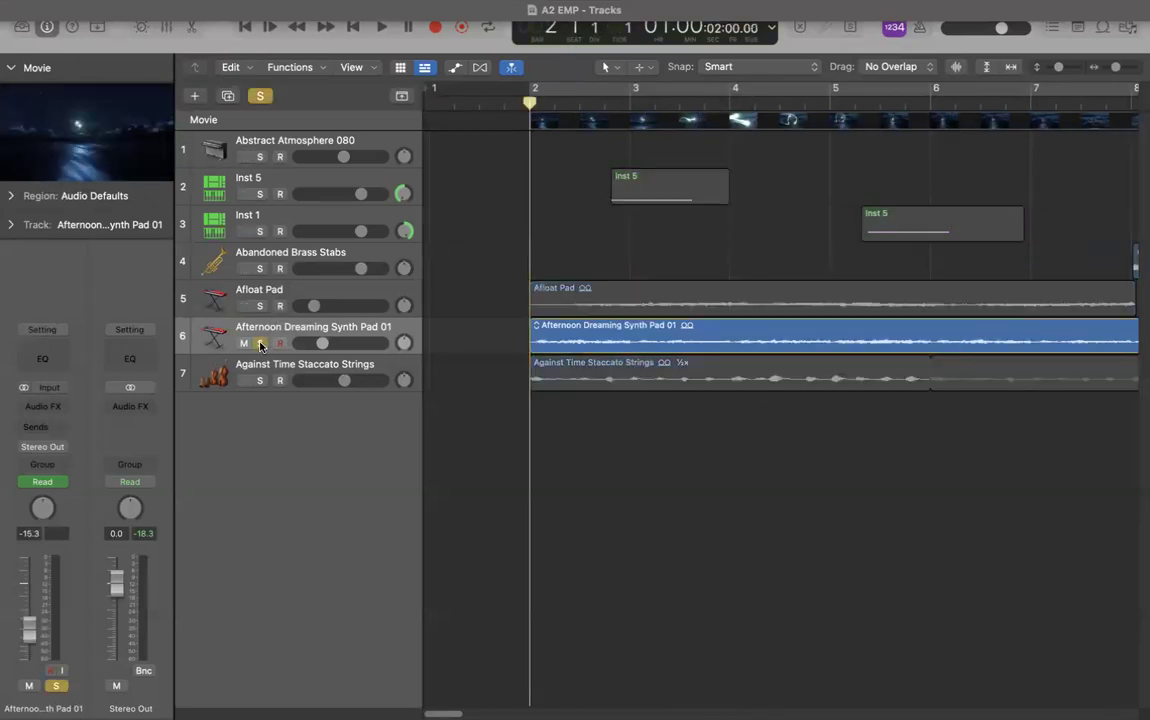
key("space")
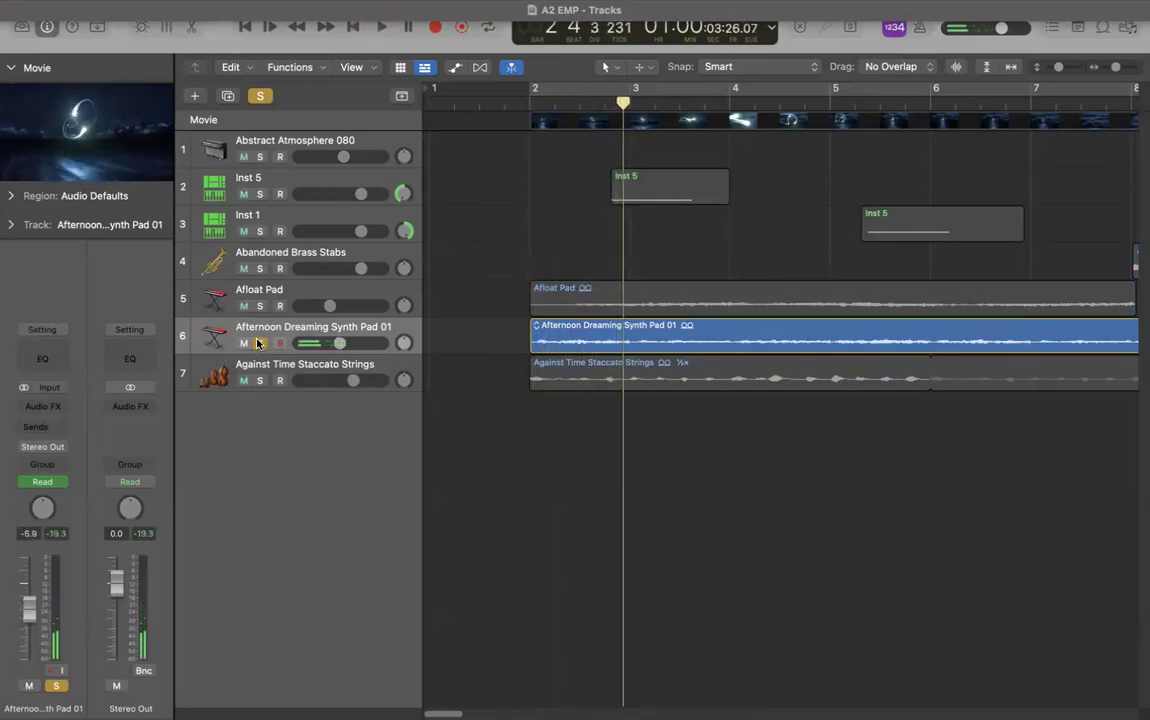
Step: Move the solo to Afloat Pad and play it from bar 2, then stop
left_click(260, 342)
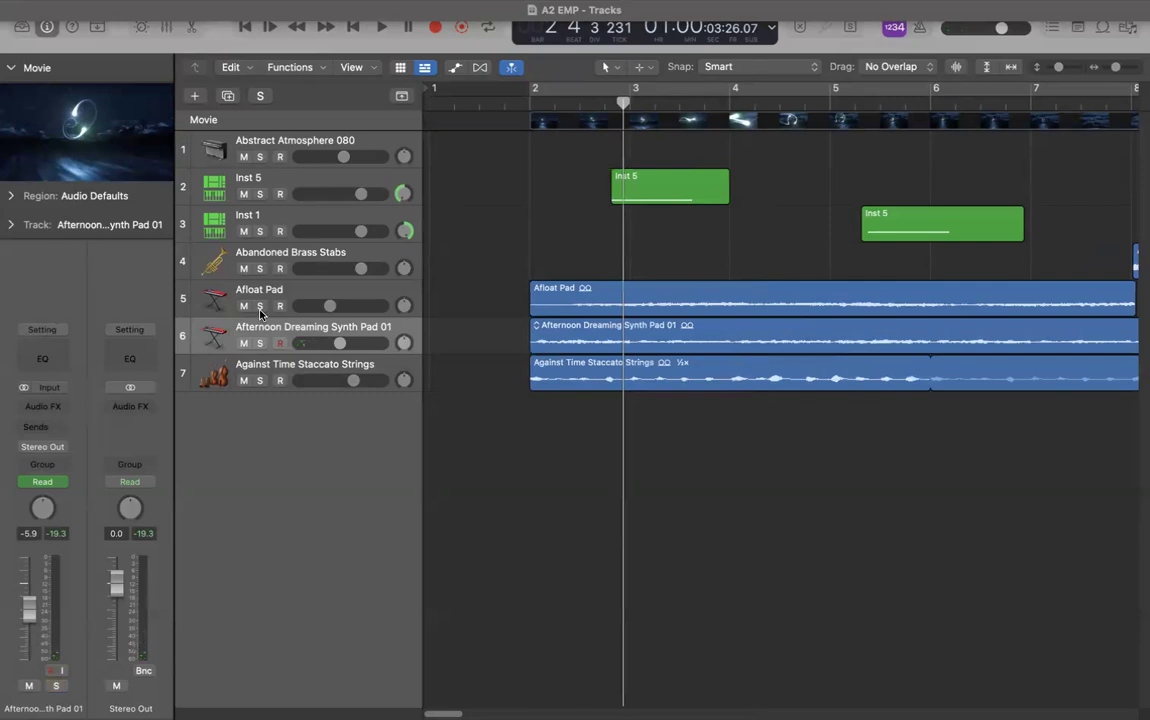
left_click(260, 306)
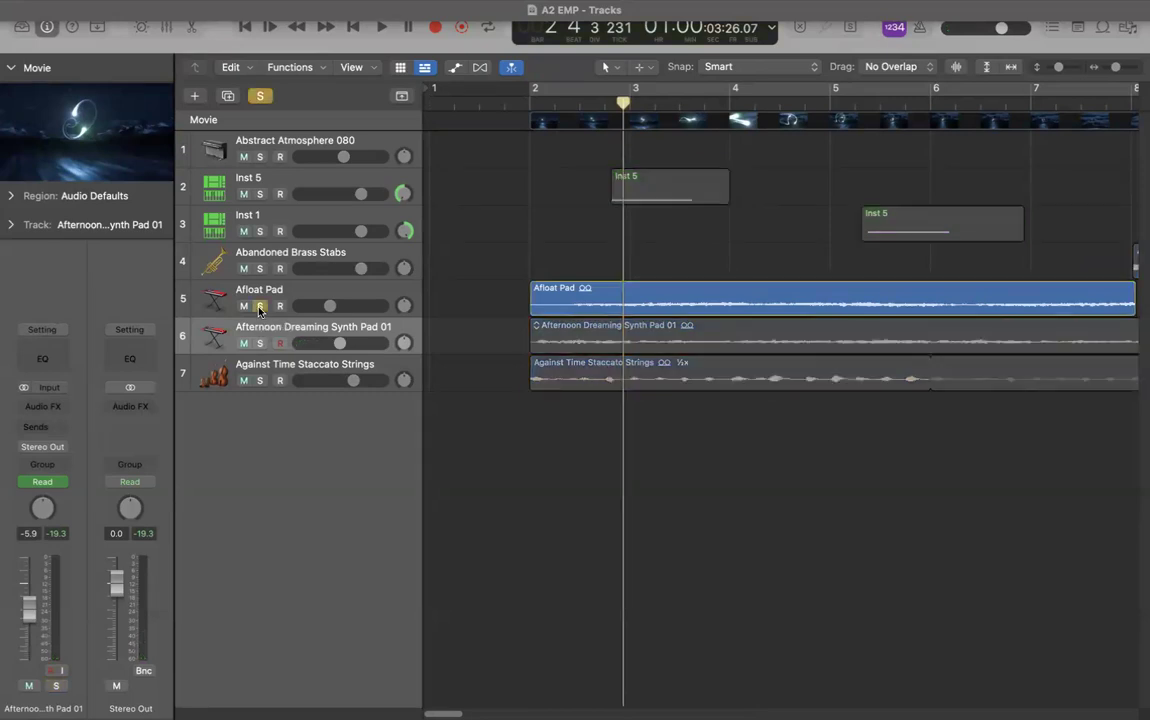
left_click_drag(623, 103, 506, 110)
key("space")
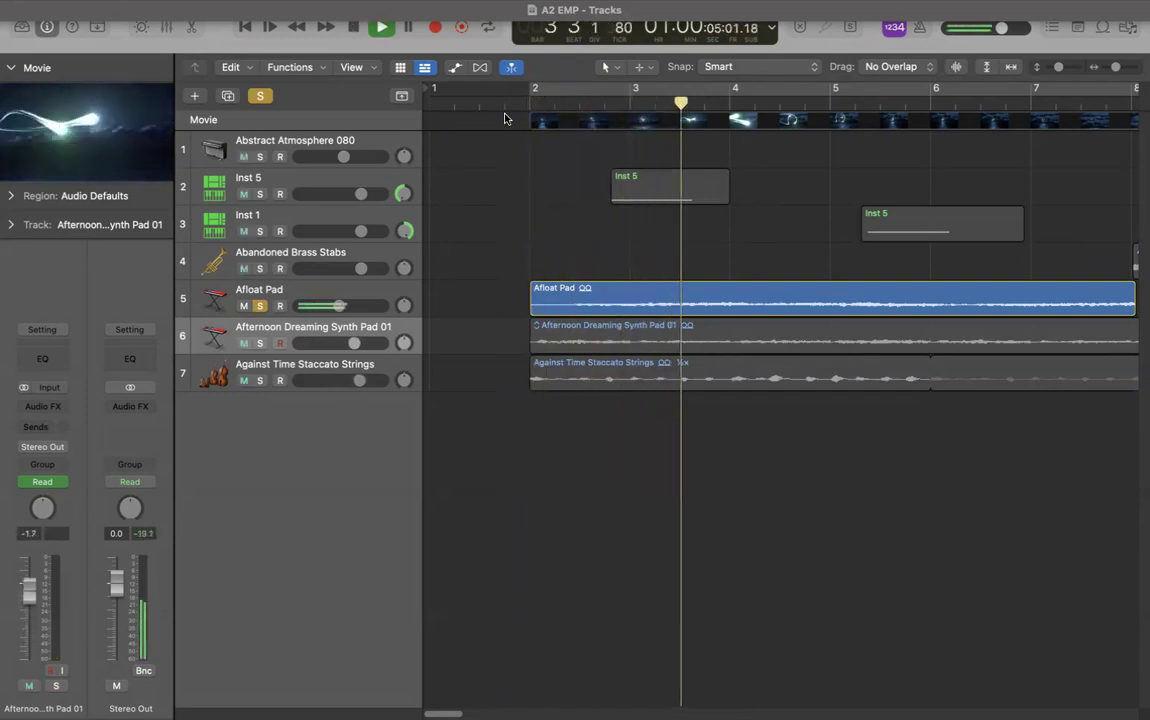
key("space")
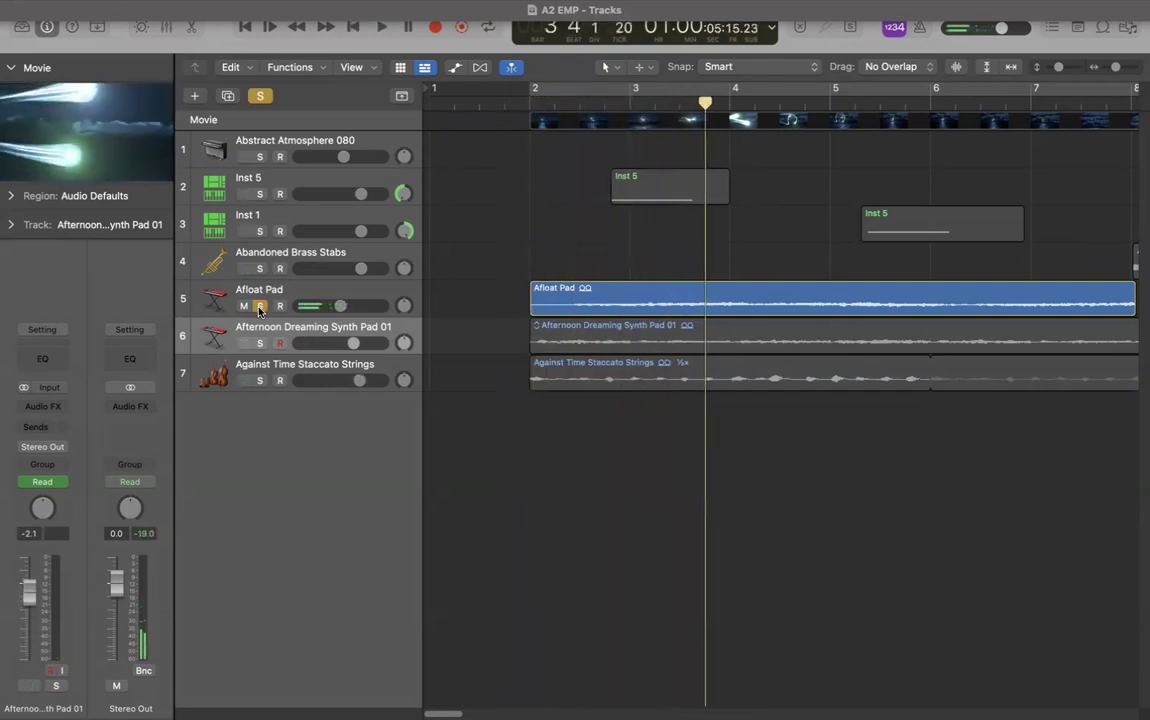
Step: Unsolo Afloat Pad, solo Against Time Staccato Strings, and play it from bar 2 until stopped
left_click(259, 305)
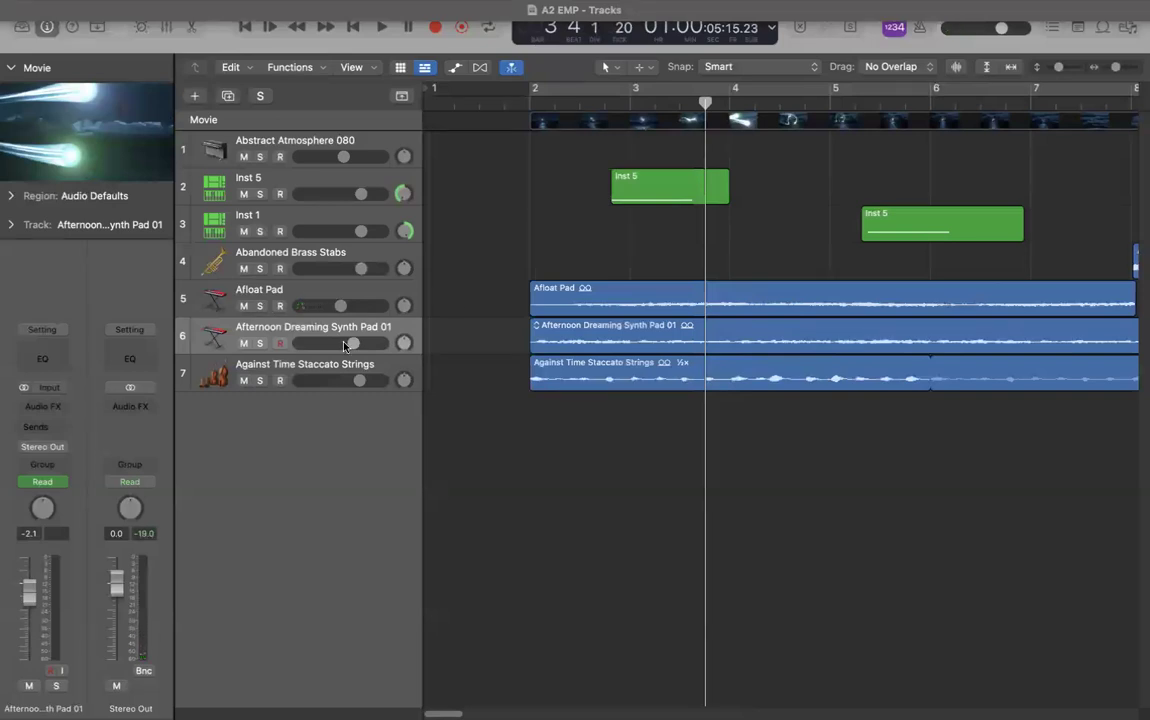
left_click(260, 381)
left_click(530, 100)
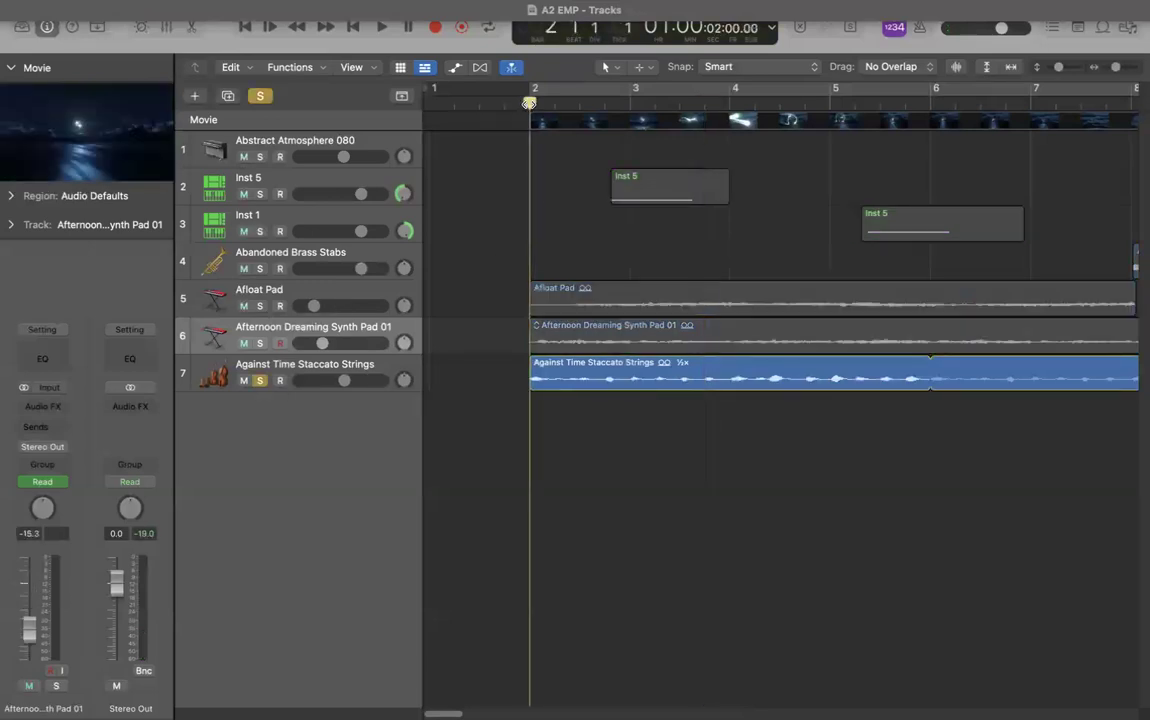
key("space")
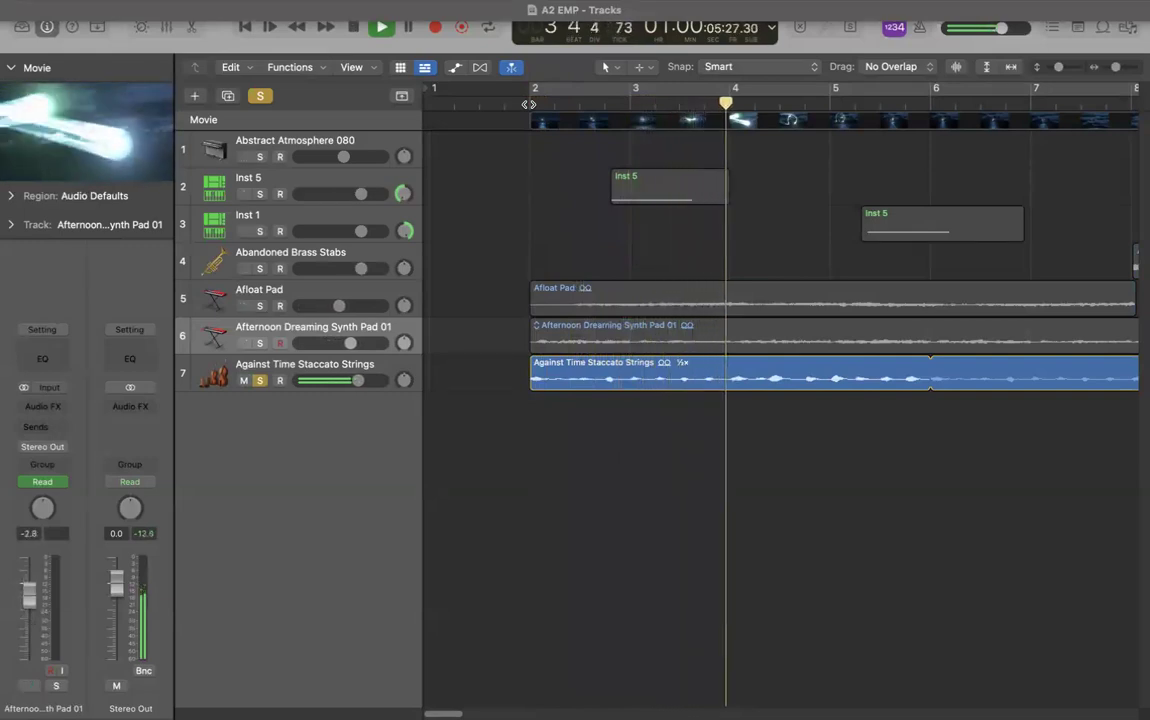
key("space")
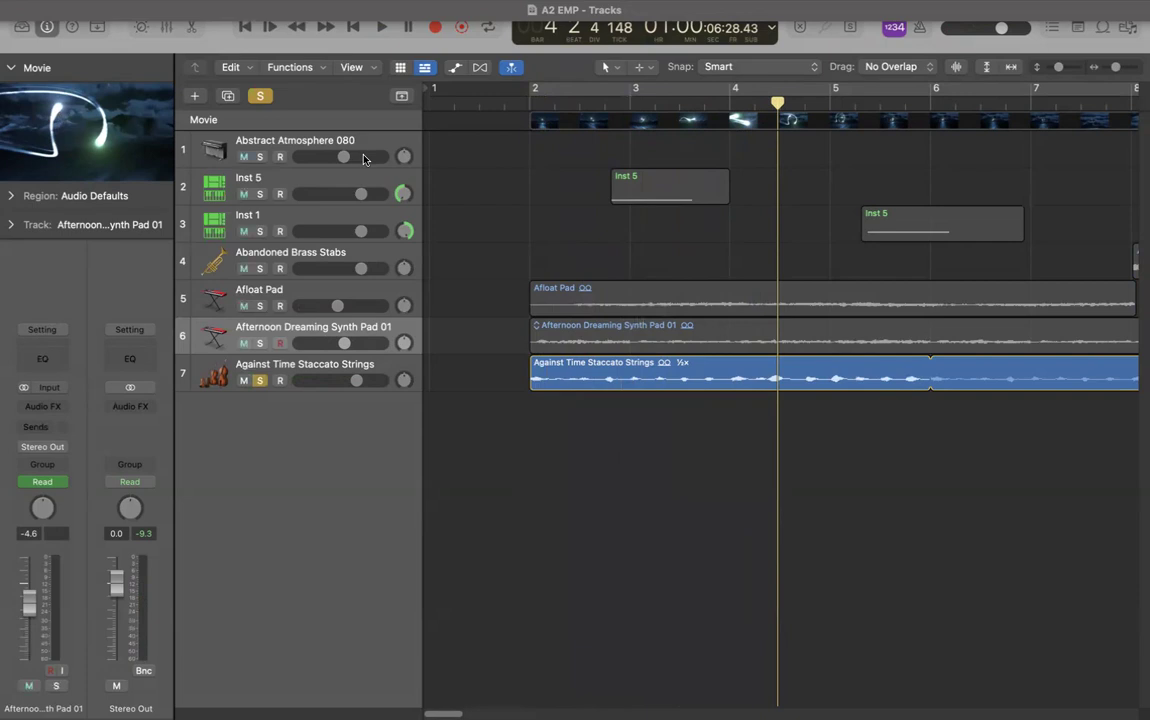
Step: Unsolo Against Time Staccato Strings so all seven tracks are audible
left_click(260, 381)
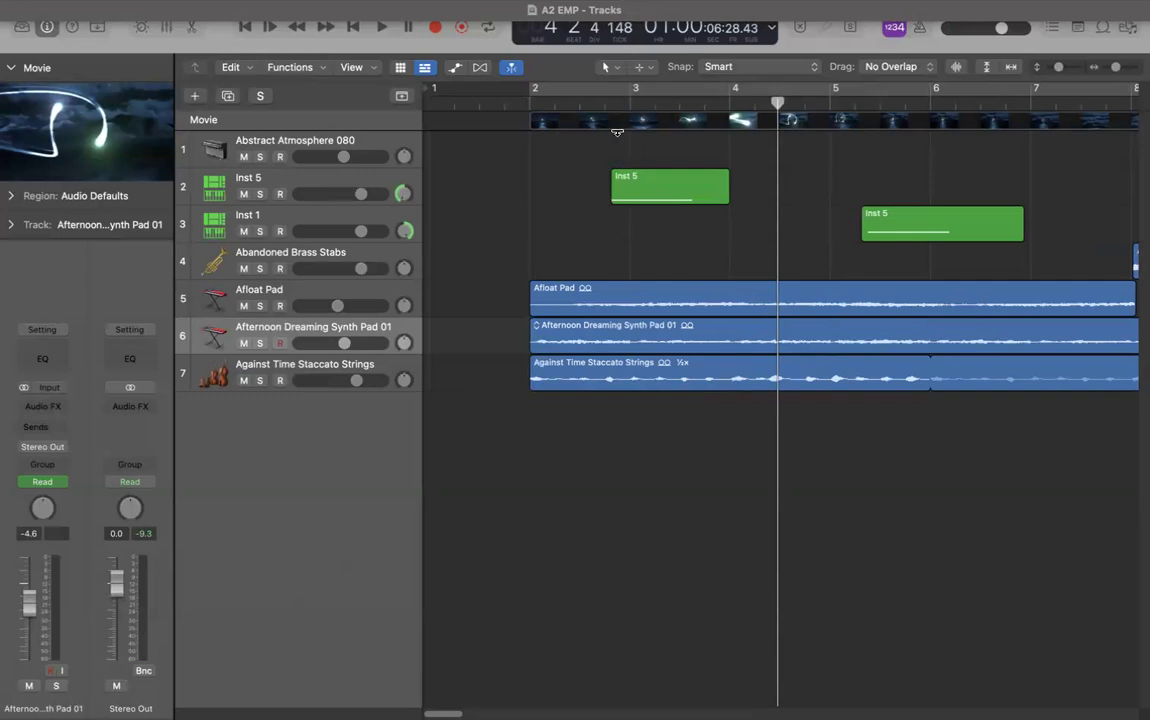
Step: Solo Inst 5 and briefly play it from just before bar 3
left_click(259, 194)
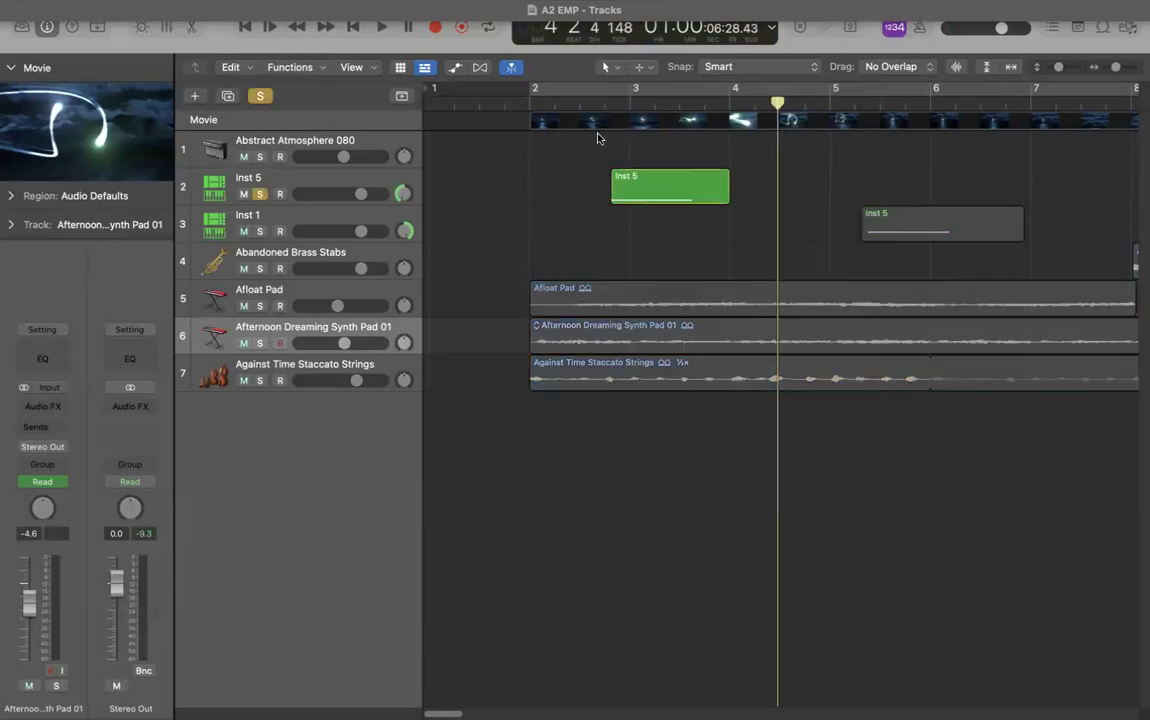
double_click(612, 104)
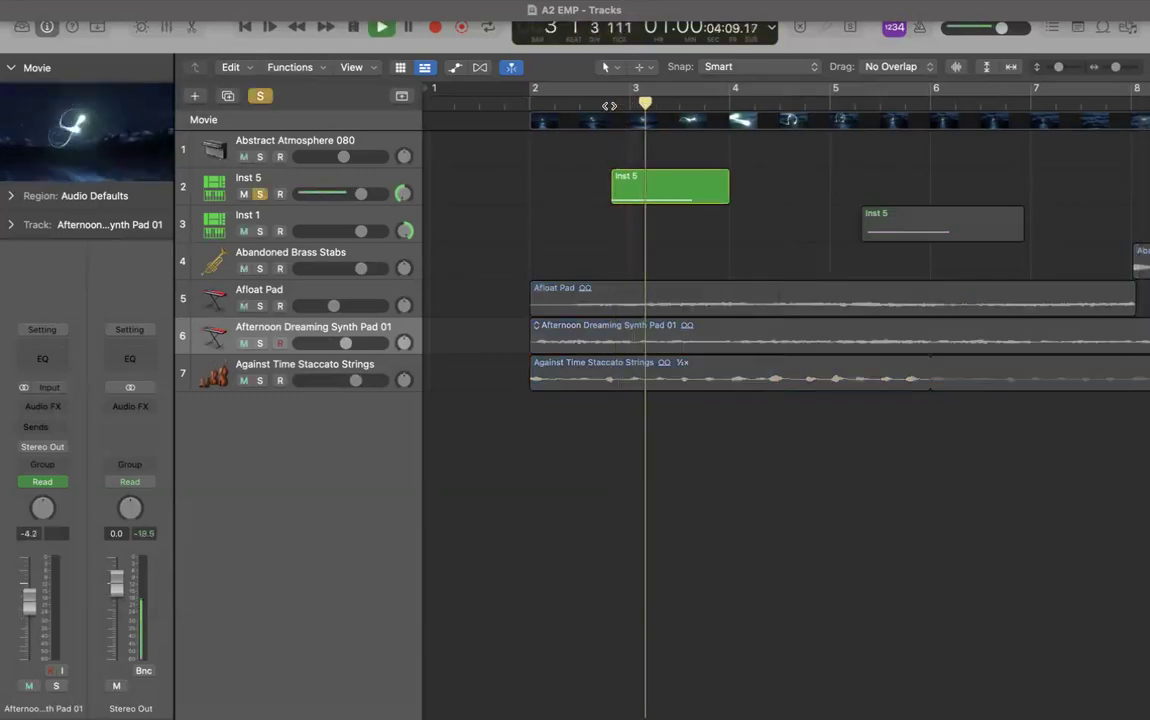
key("space")
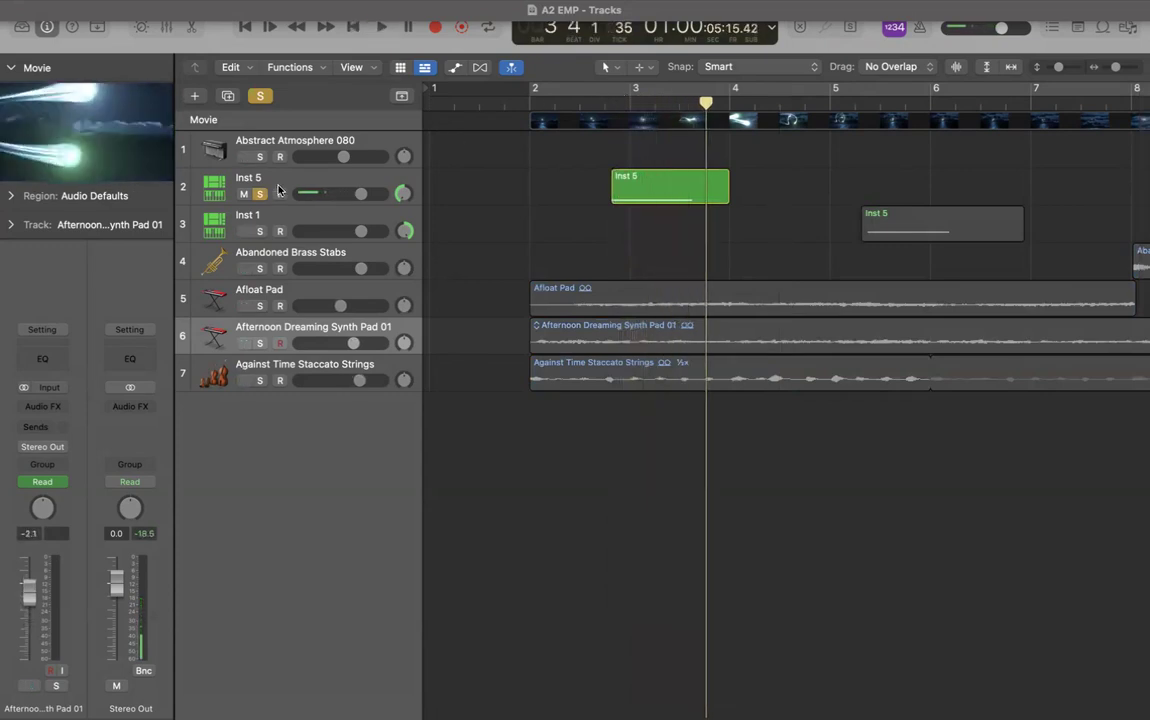
Step: Switch the solo from Inst 5 to Inst 1 and play it, stopping past bar 6
left_click(259, 194)
left_click(259, 231)
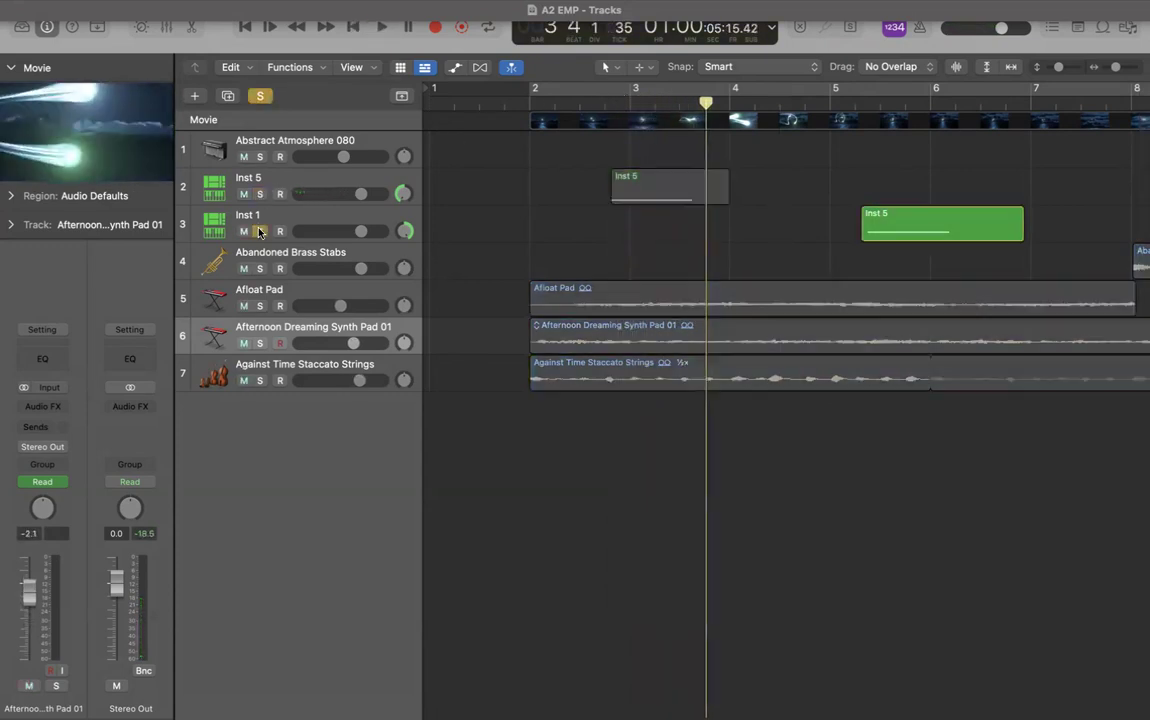
key("space")
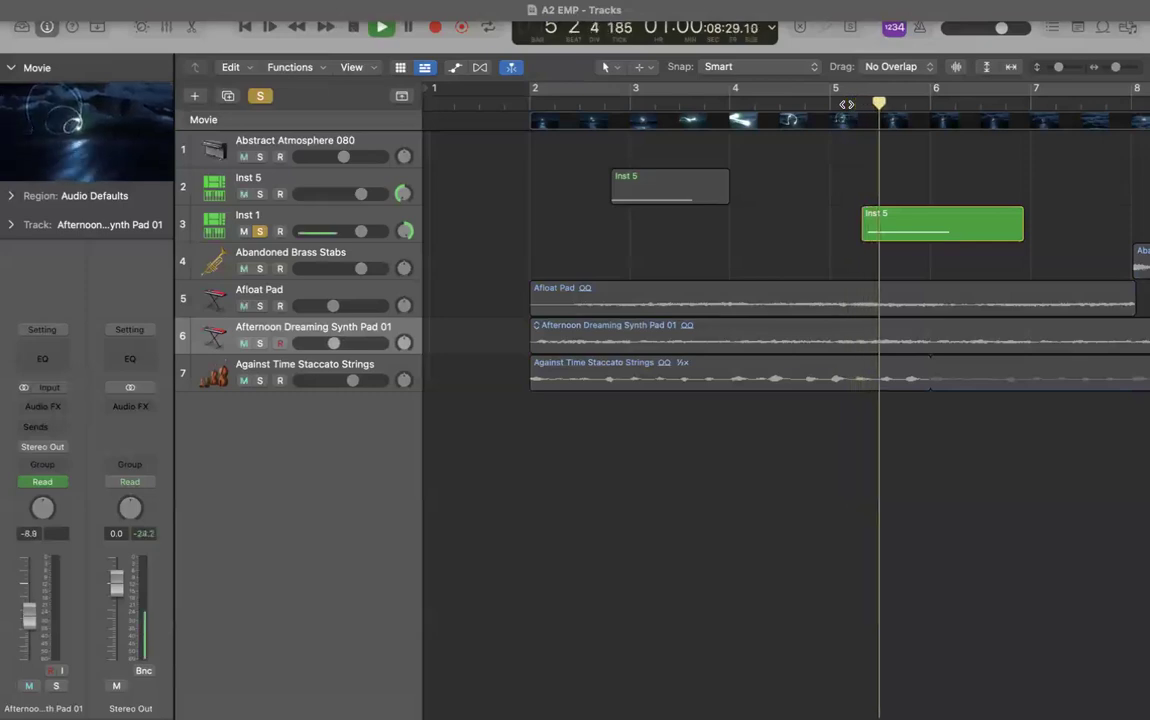
key("space")
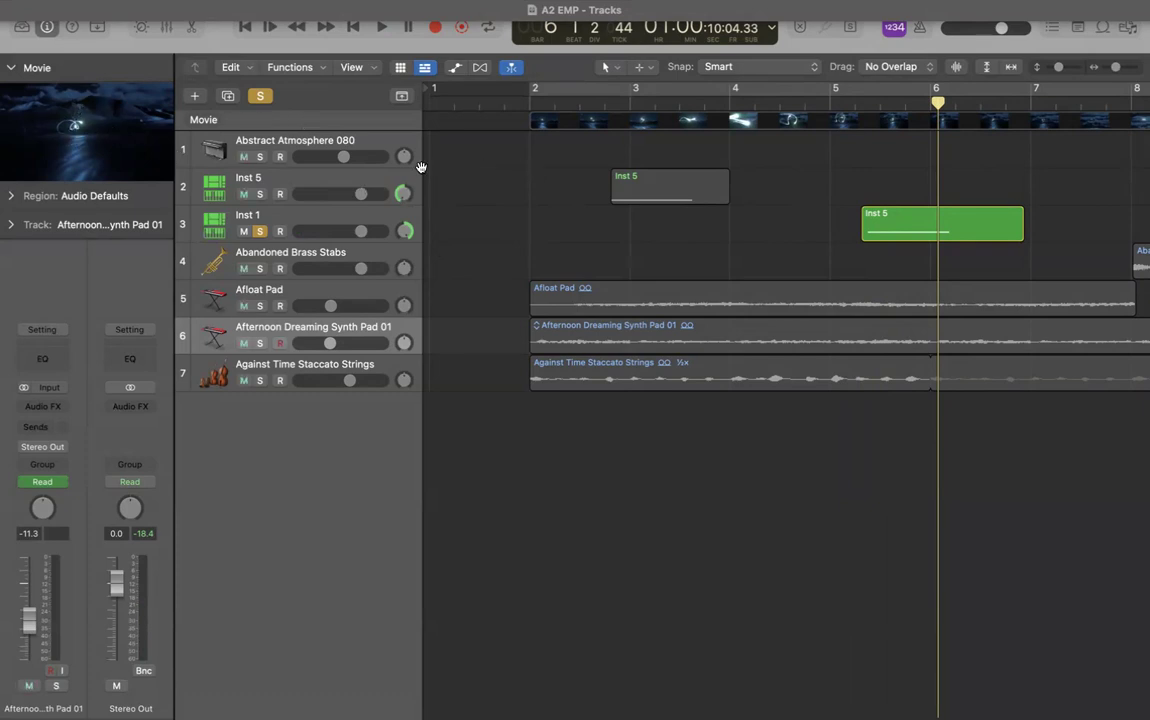
Step: Unsolo Inst 1 and display the volume automation lanes on all tracks
left_click(259, 231)
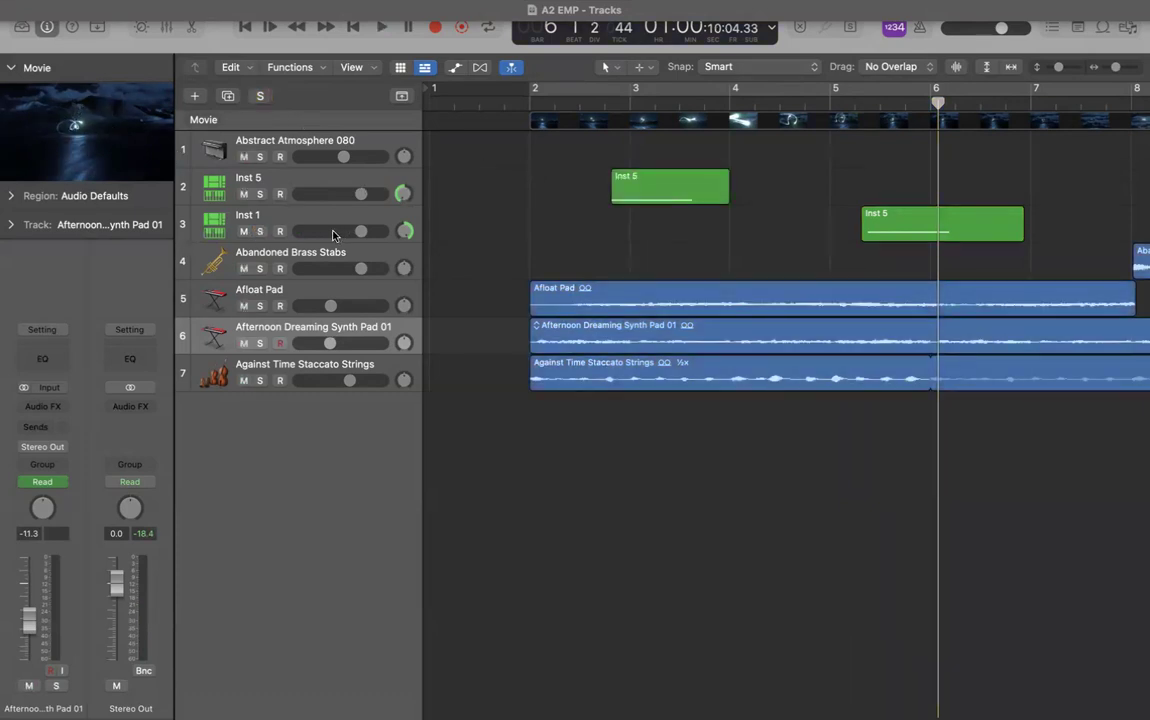
key("a")
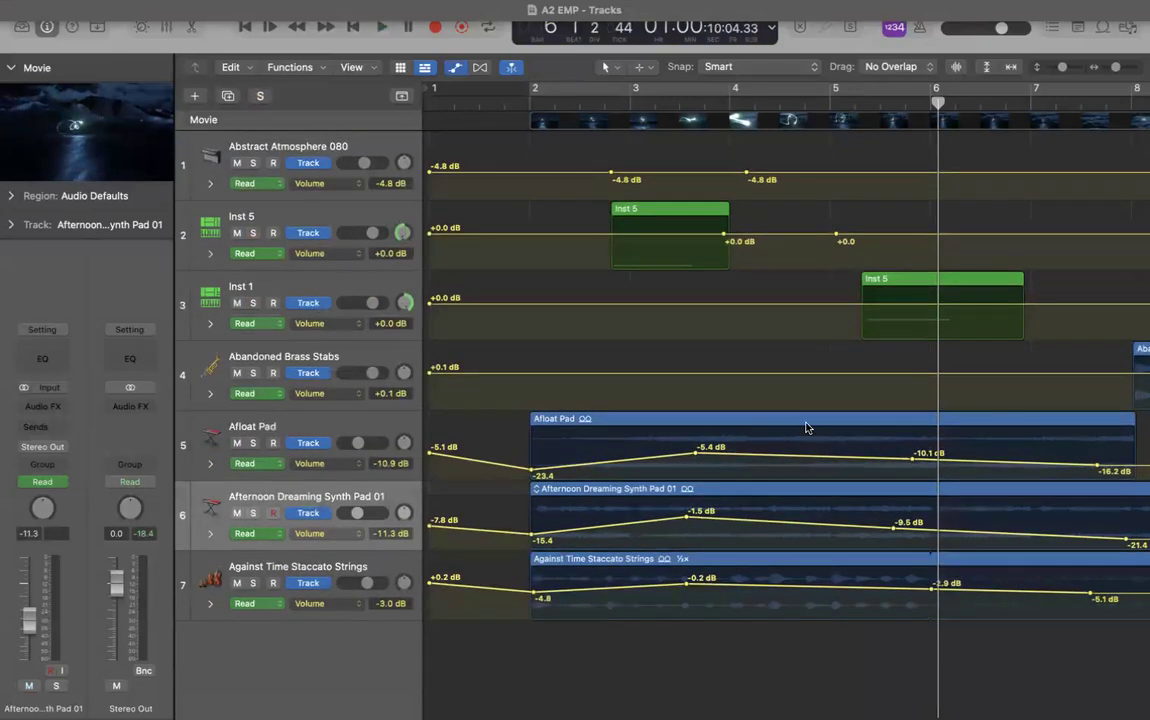
scroll(808, 427, "right", 2)
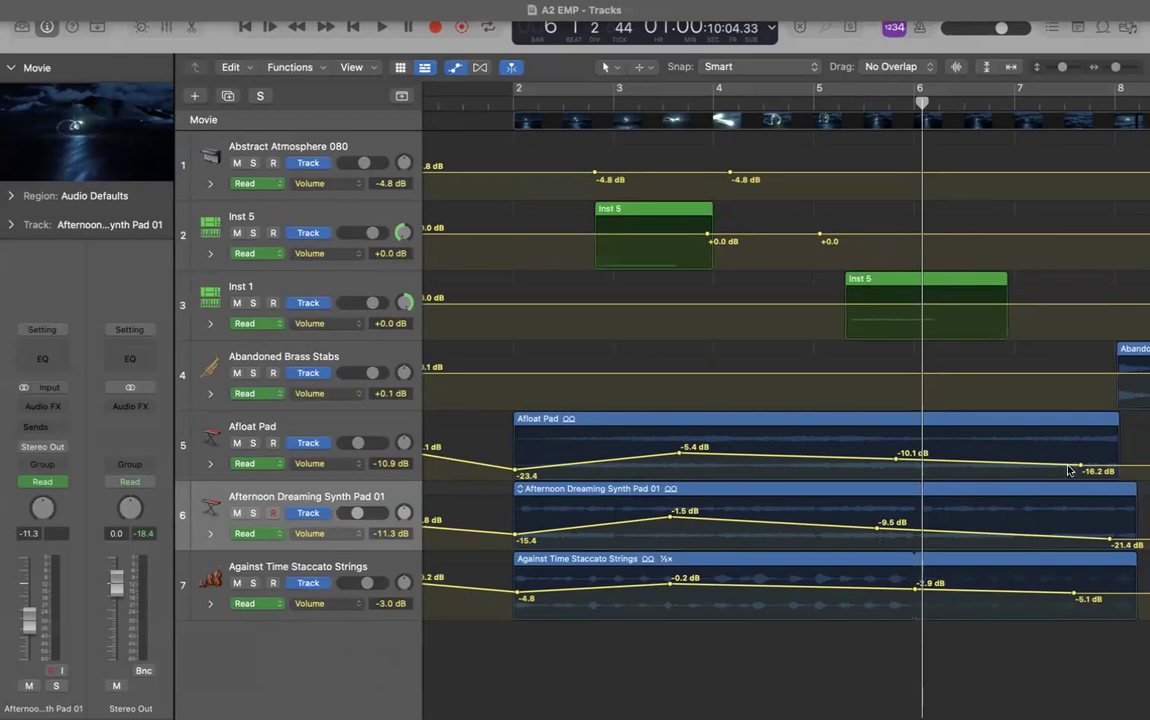
Step: Solo Abandoned Brass Stabs, hide automation, play from bar 8, then return the playhead to bar 2
scroll(1118, 488, "right", 5)
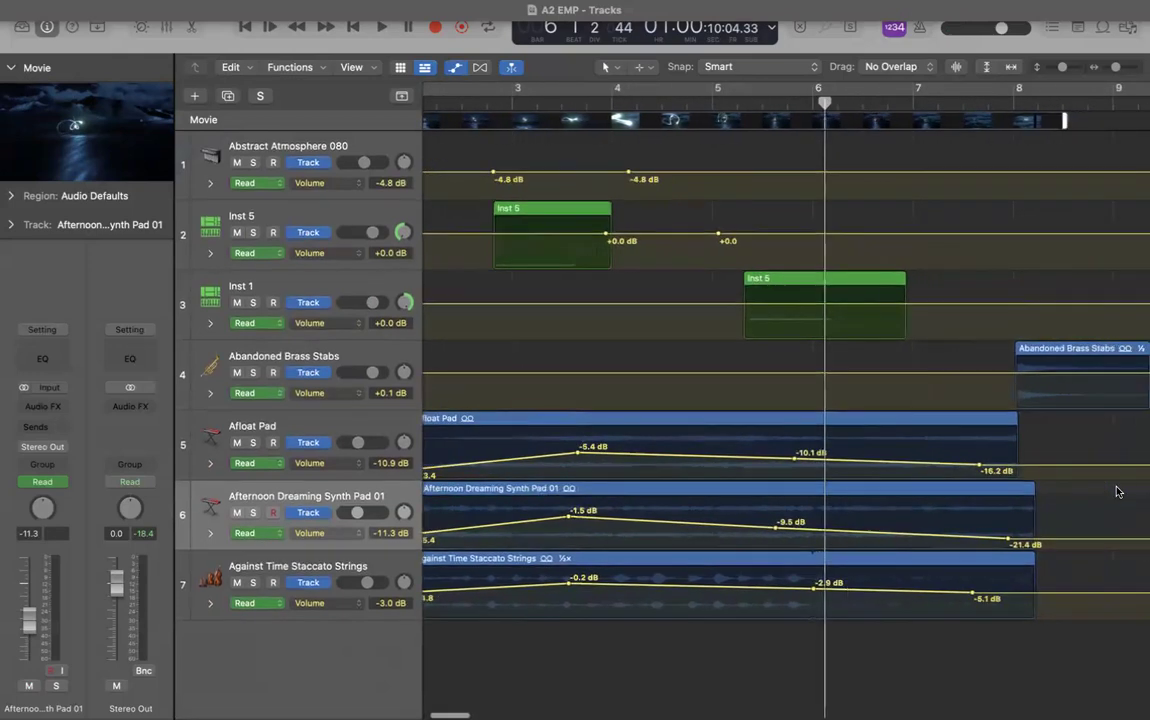
left_click(1003, 103)
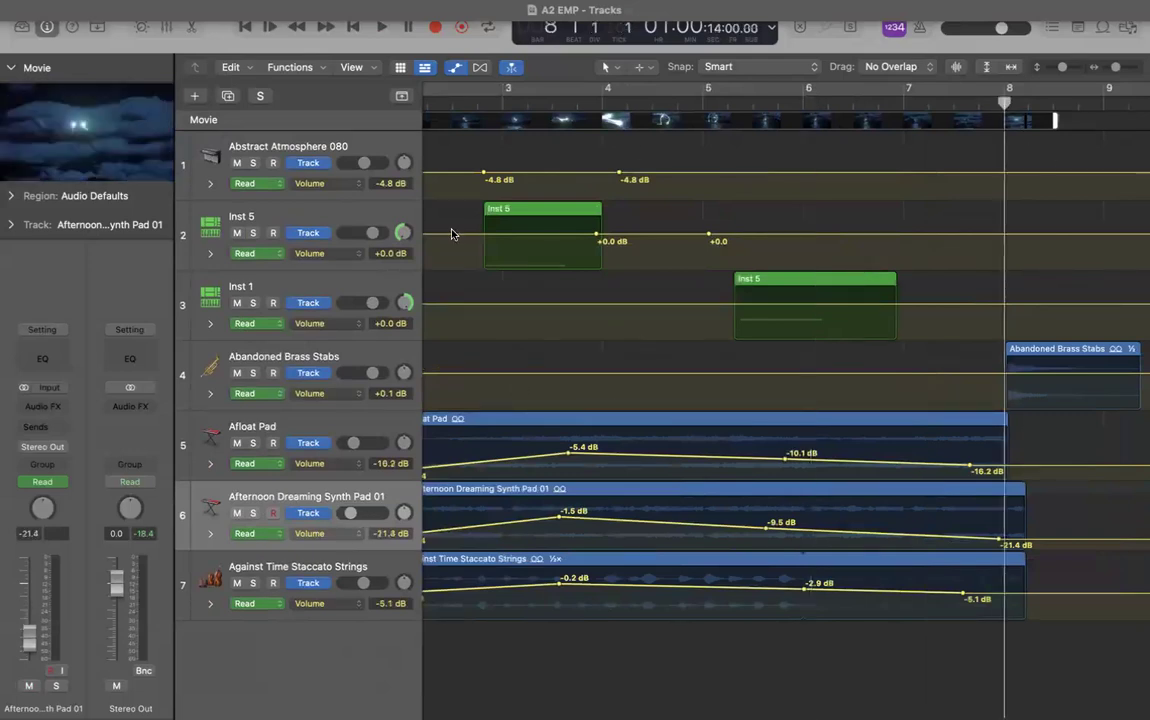
left_click(252, 373)
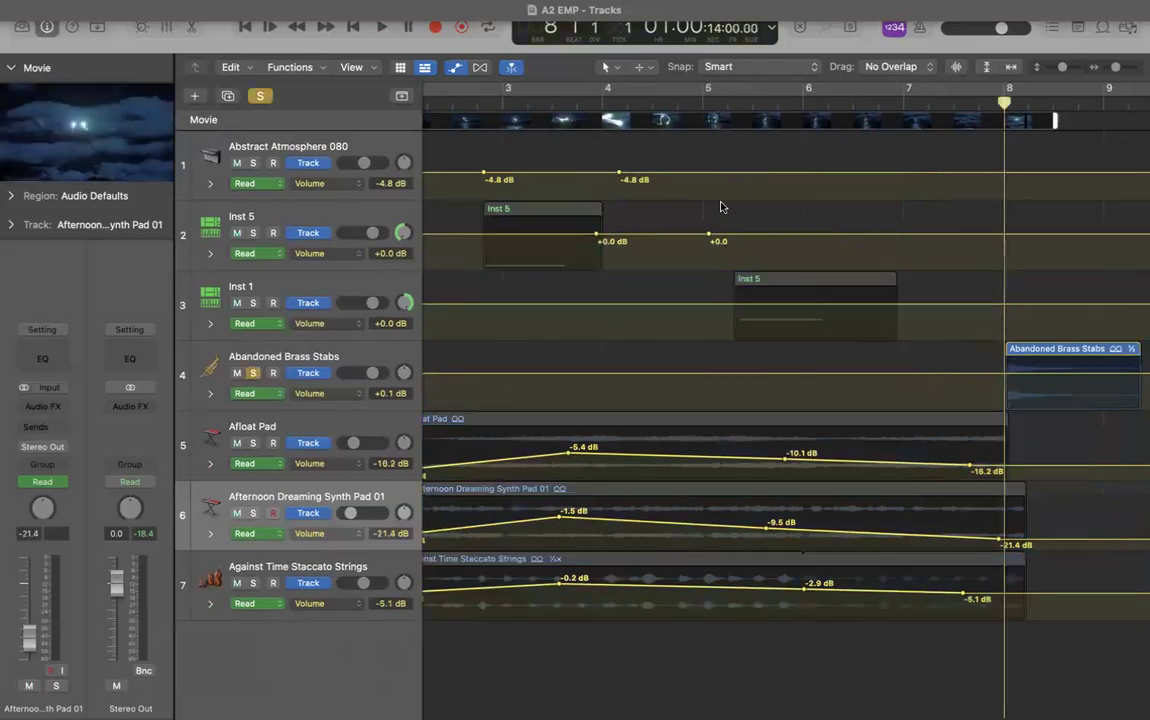
key("a")
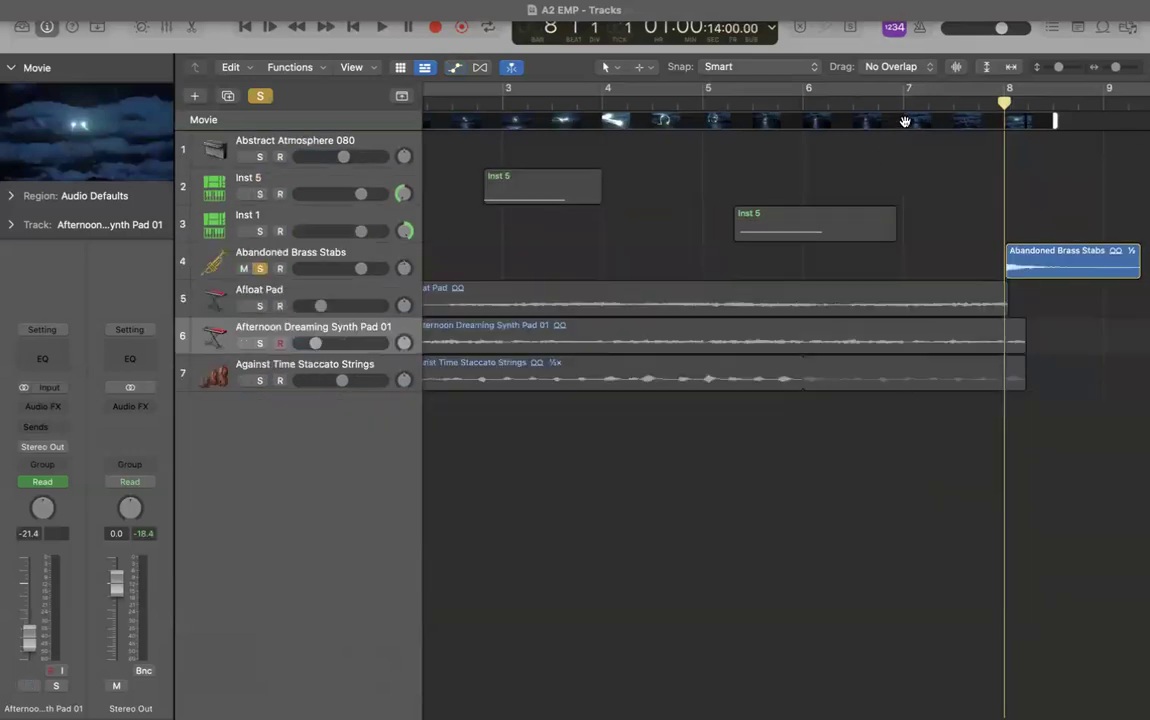
key("space")
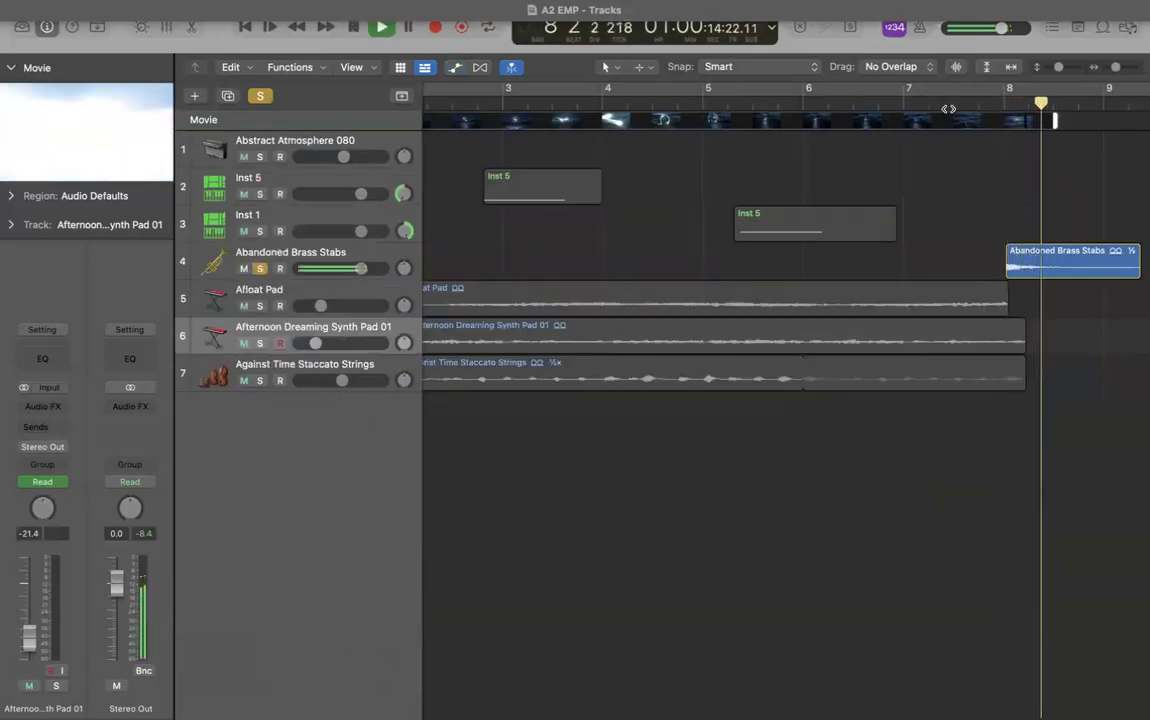
scroll(675, 275, "left", 3)
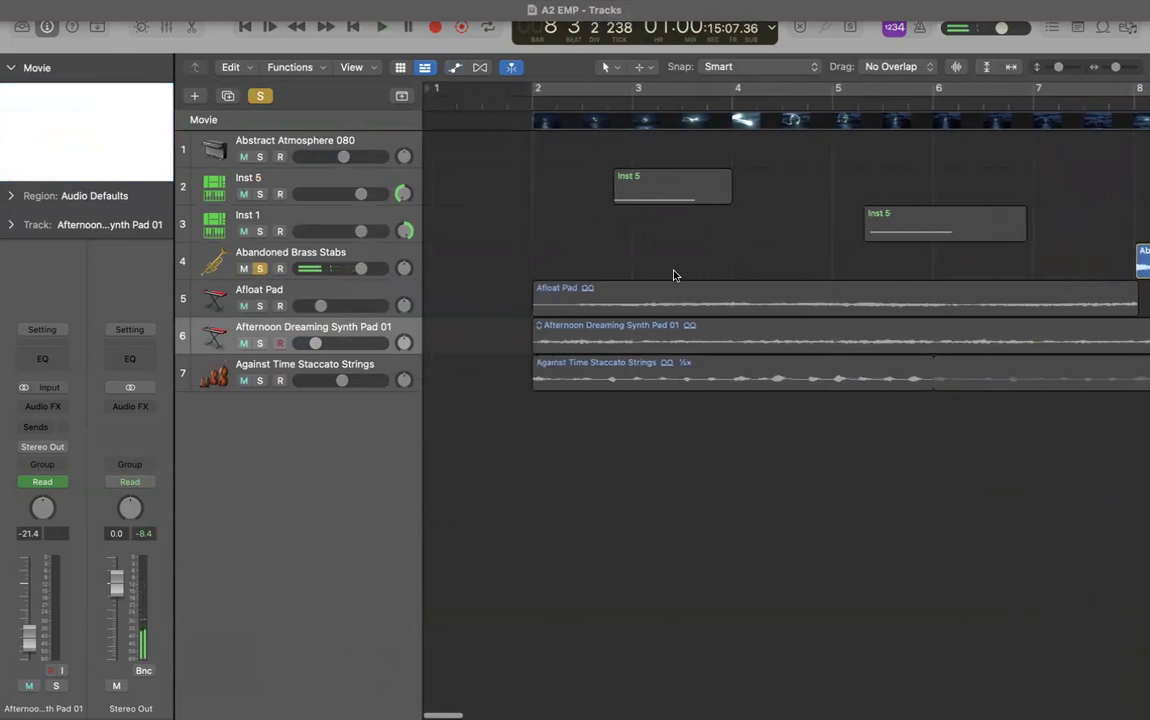
left_click(536, 104)
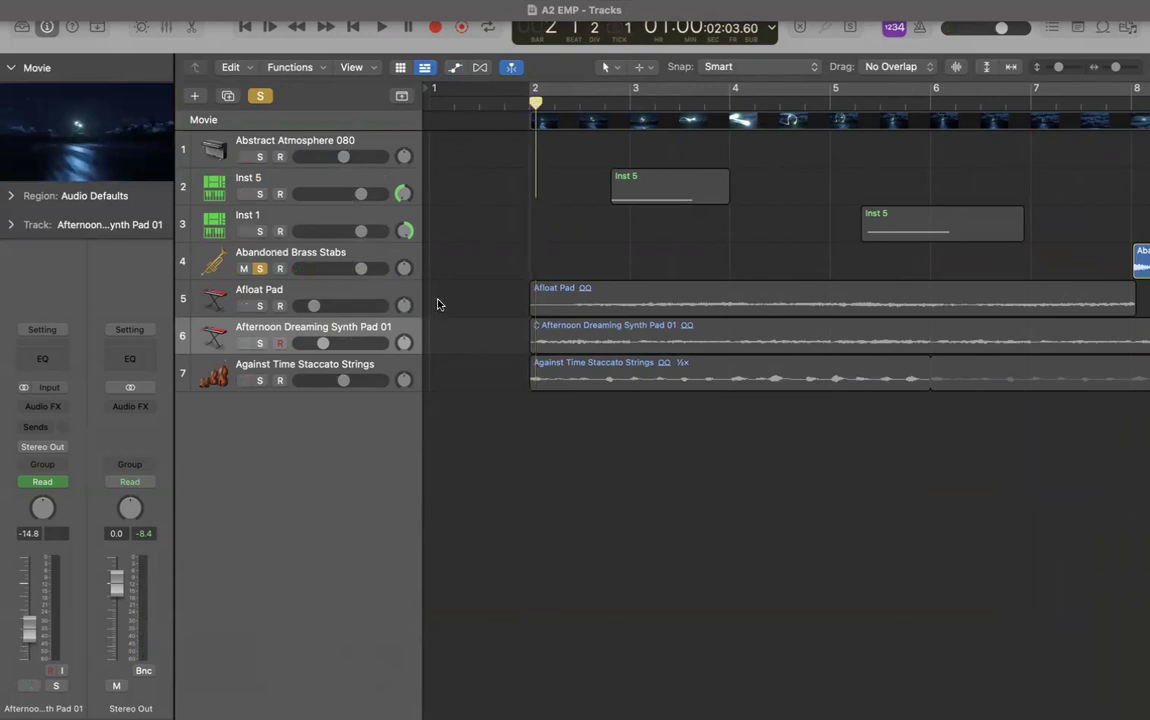
key("x")
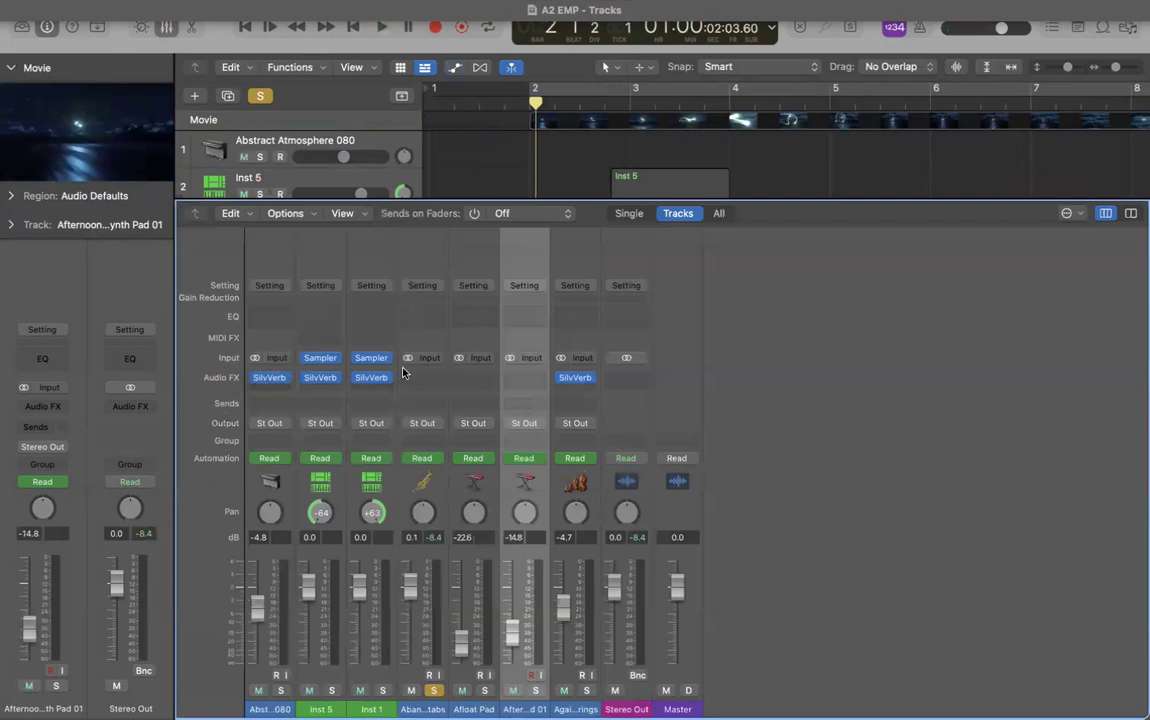
mouse_move(309, 382)
key("x")
Step: Clear all soloing and play the full mix from bar 2 through the brass ending to bar 9
left_click(259, 96)
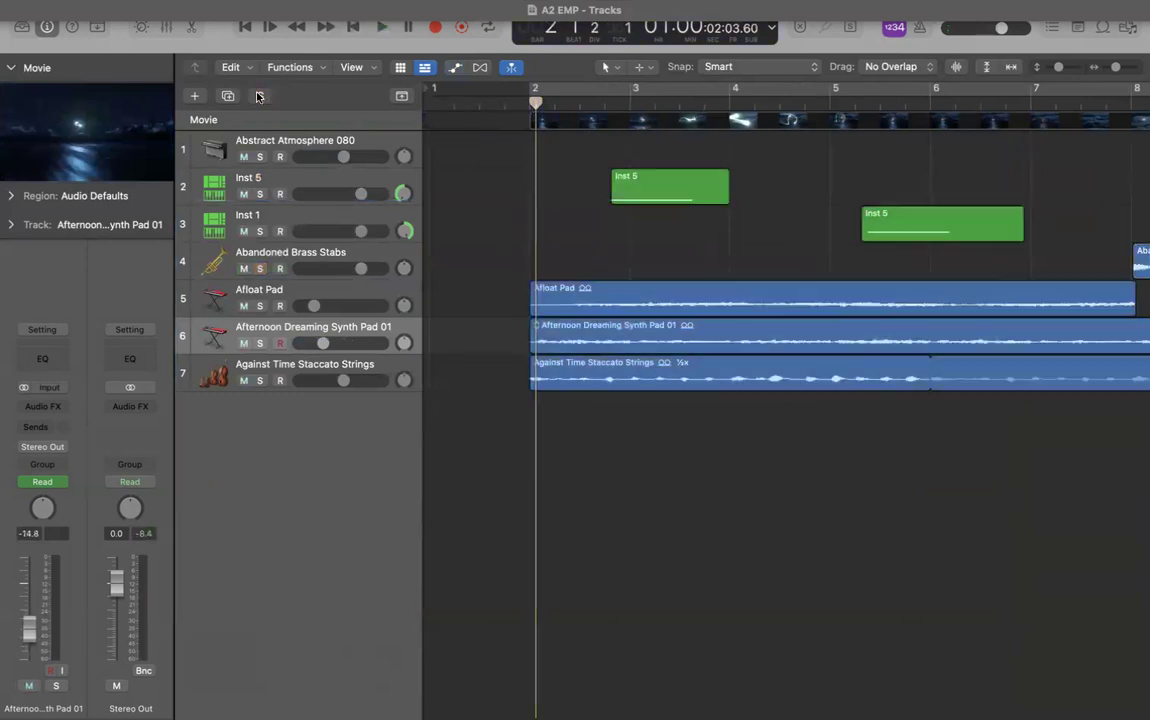
key("space")
key("space")
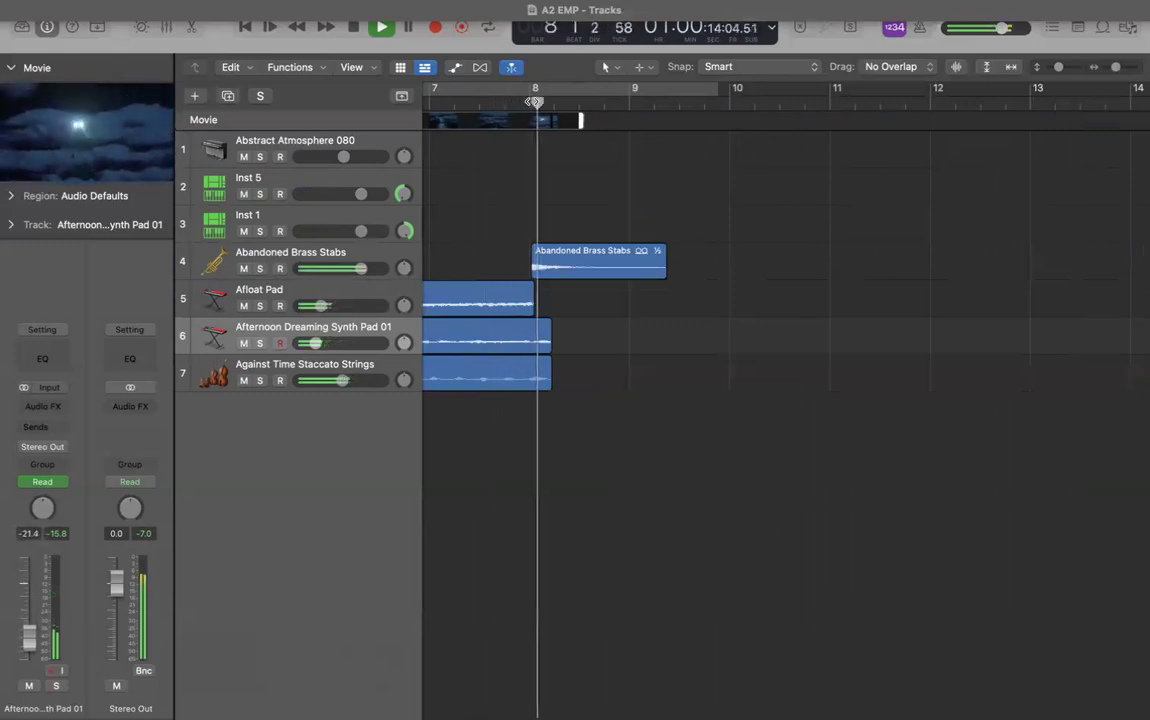
key("space")
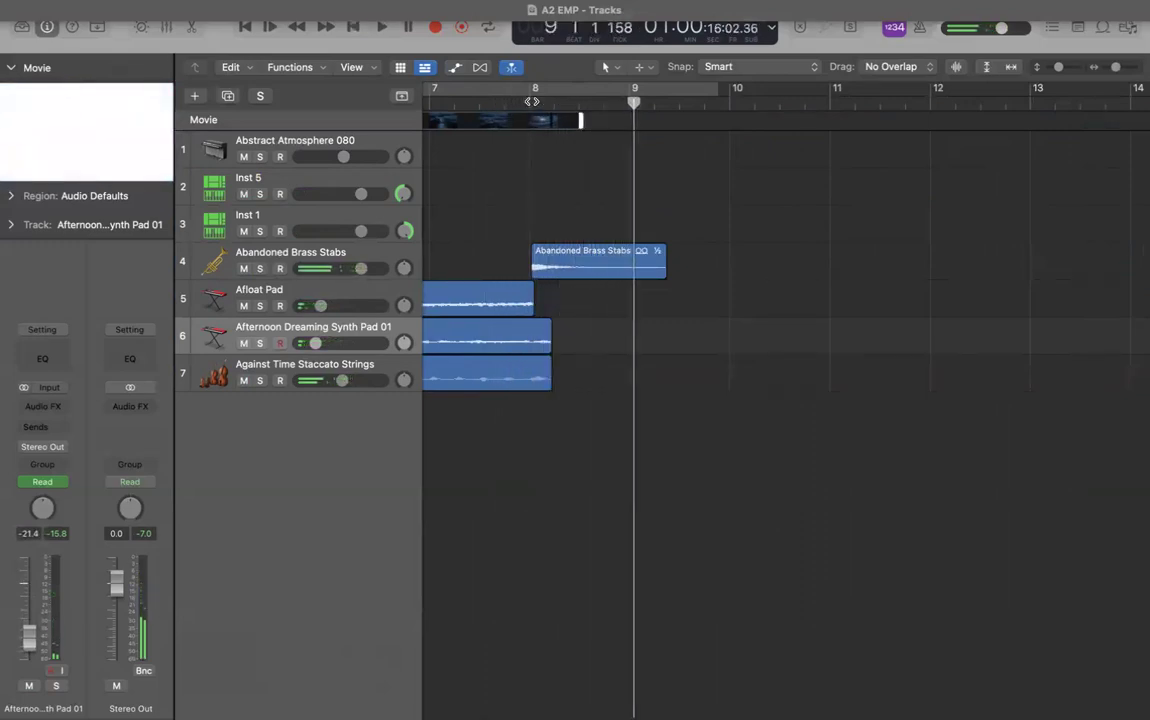
scroll(685, 216, "left", 10)
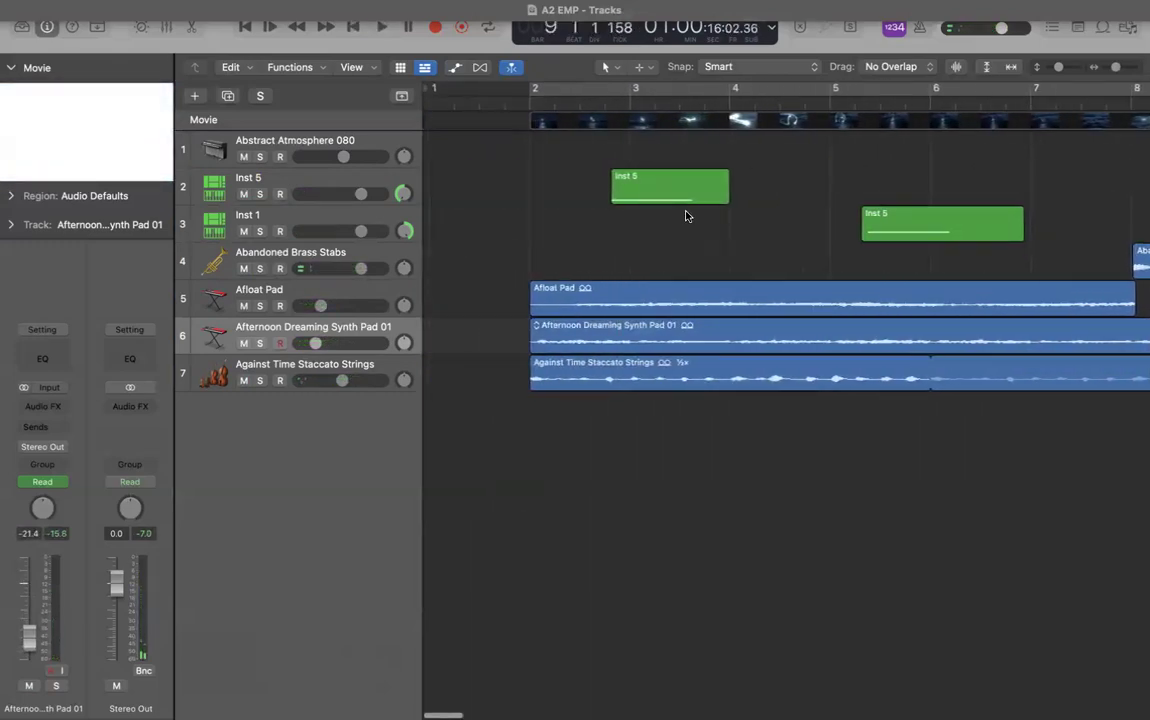